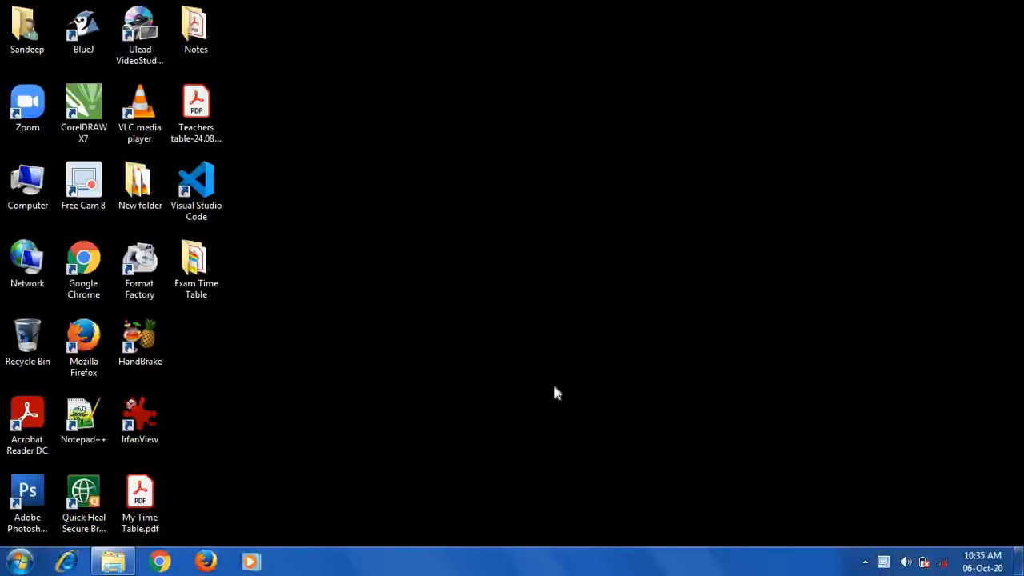
Step: Open Microsoft Word 2010 from the Microsoft Office programs and maximize its window
left_click(20, 560)
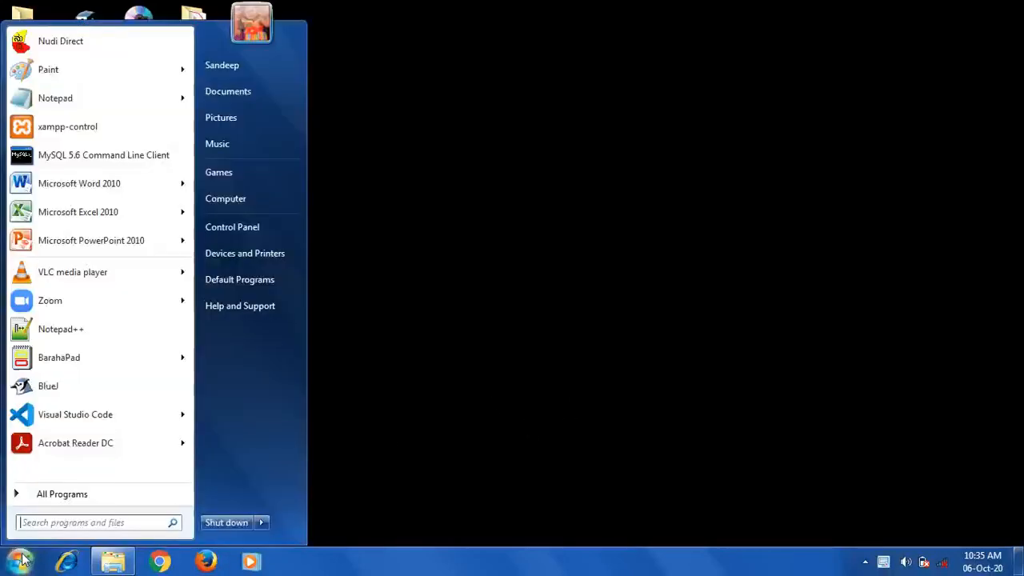
left_click(58, 493)
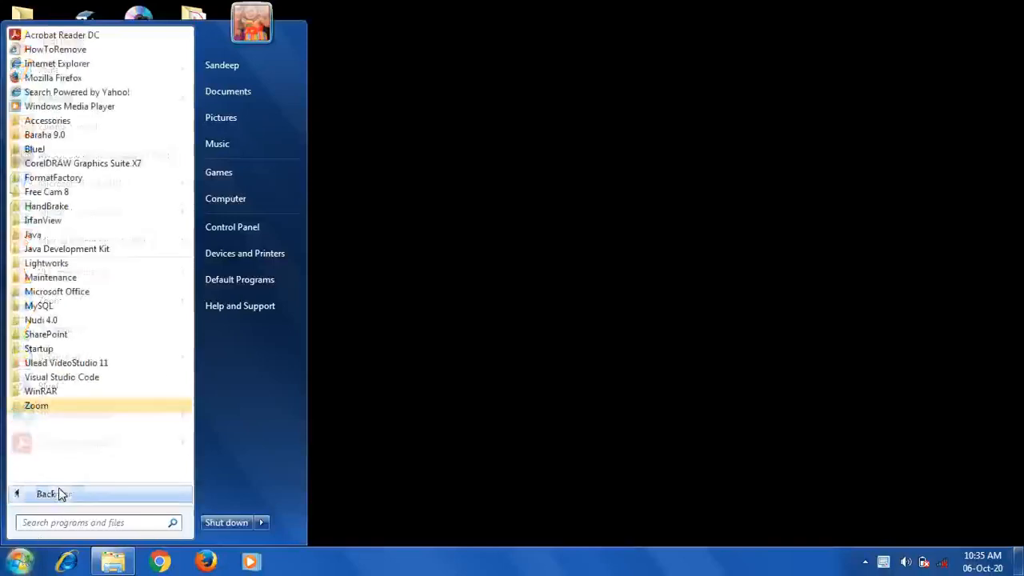
left_click(89, 298)
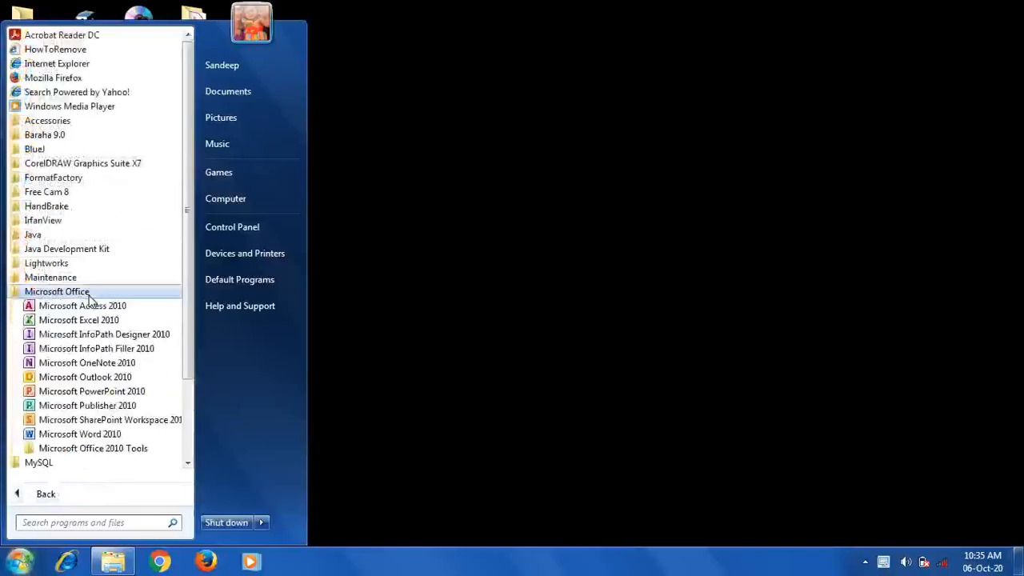
left_click(80, 433)
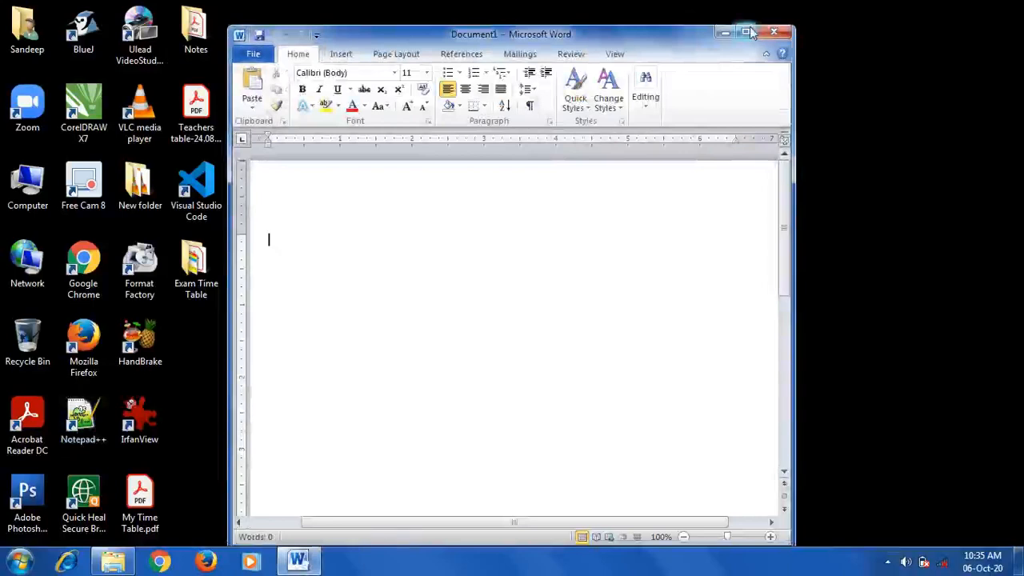
left_click(749, 33)
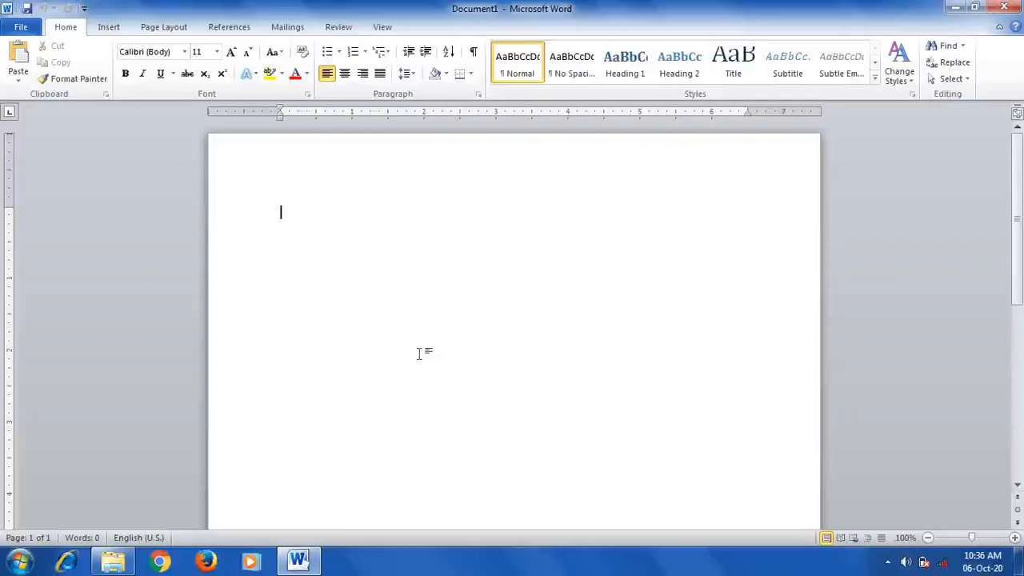
Step: Paste the copied keyboard-shortcuts paragraph with its source formatting and add a duplicate of it directly after its last sentence
right_click(436, 278)
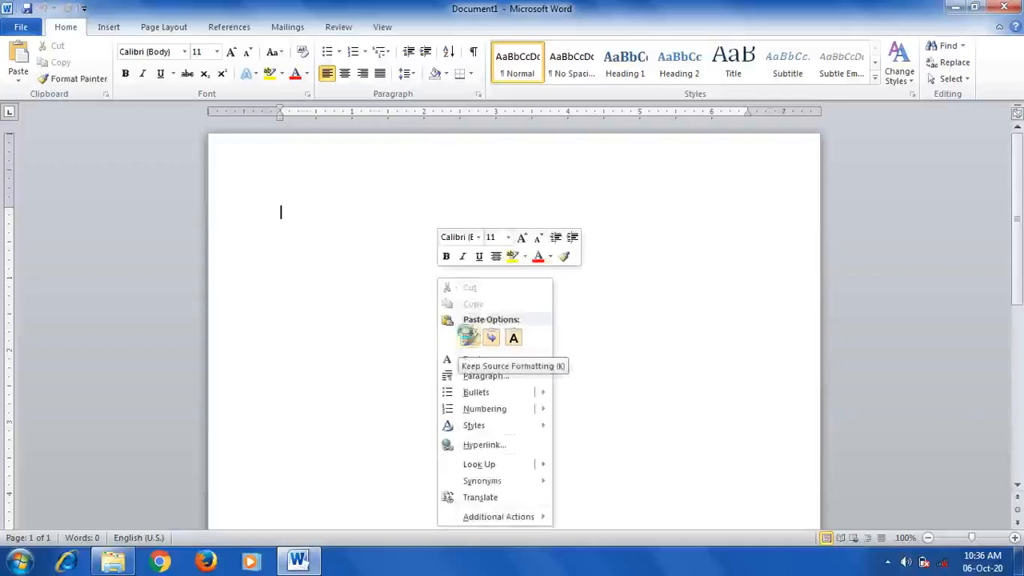
left_click(468, 337)
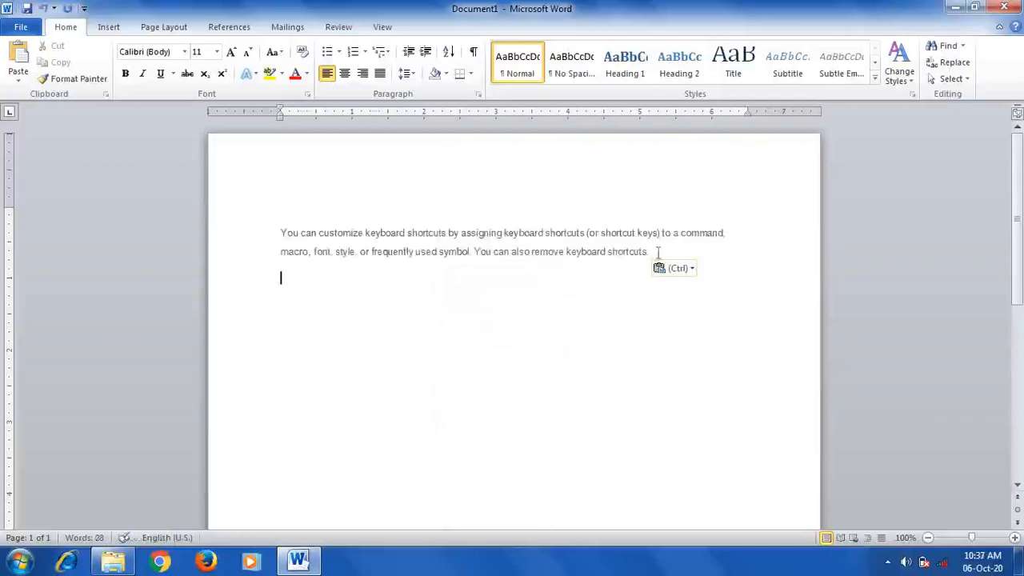
left_click_drag(650, 254, 247, 240)
key("ctrl+c")
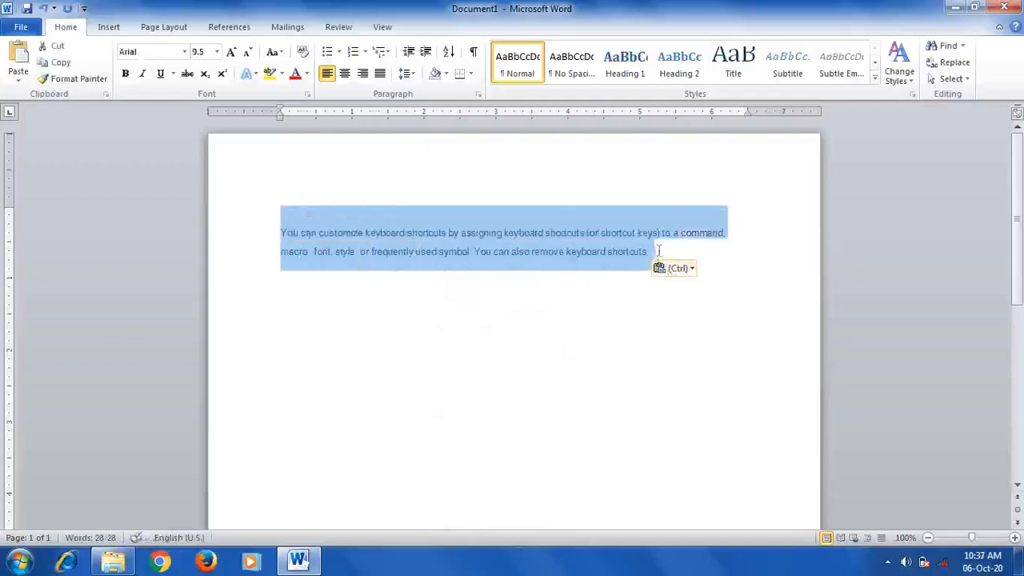
left_click(662, 261)
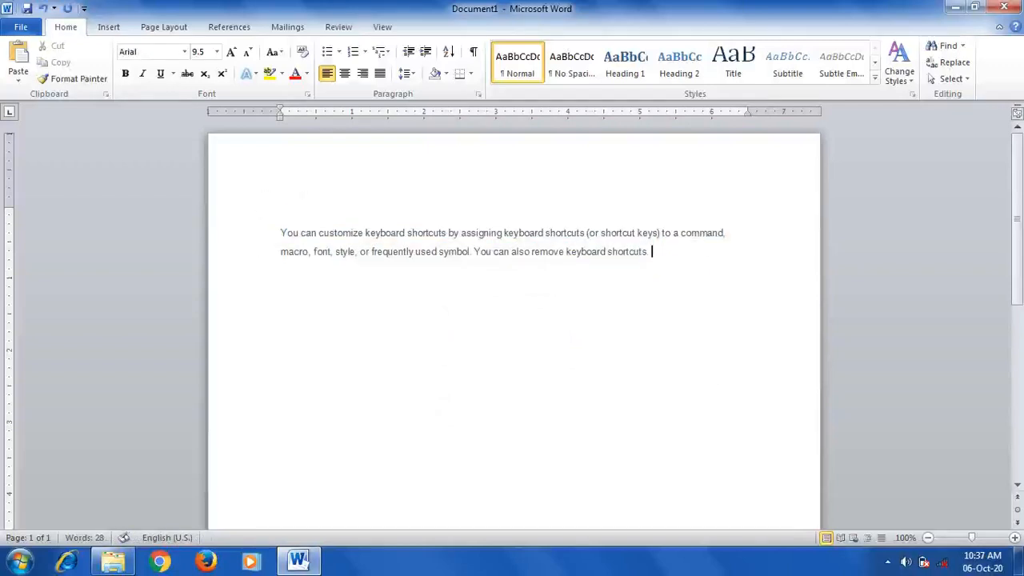
key("ctrl+v")
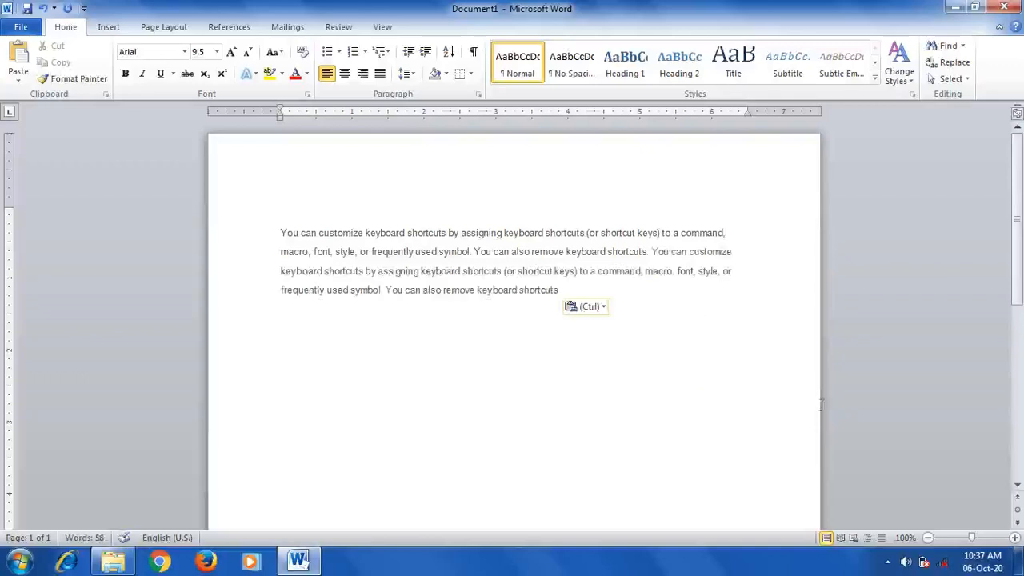
Step: Make the whole pasted paragraph bold
left_click(1014, 538)
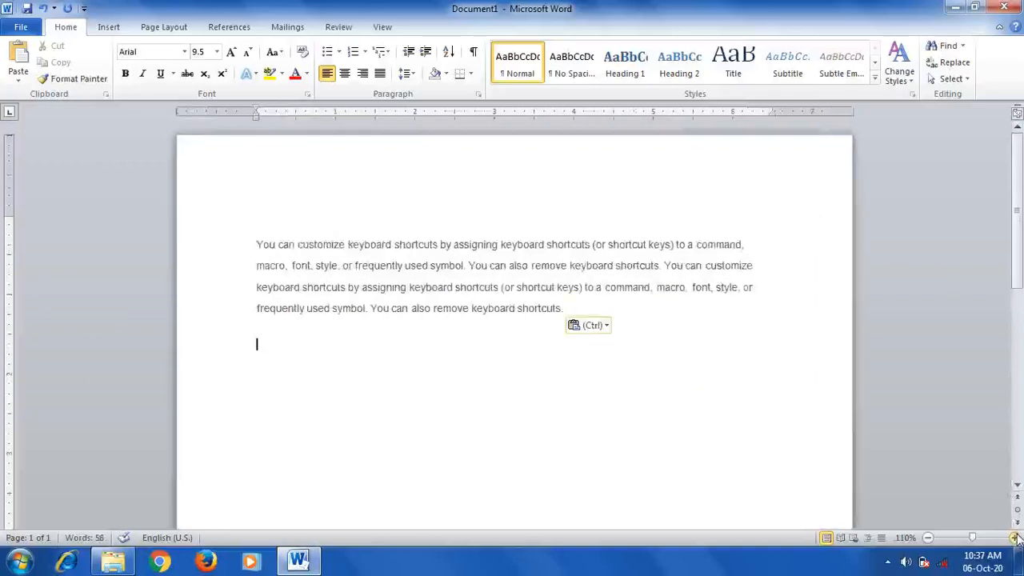
left_click(1014, 537)
left_click(1014, 537)
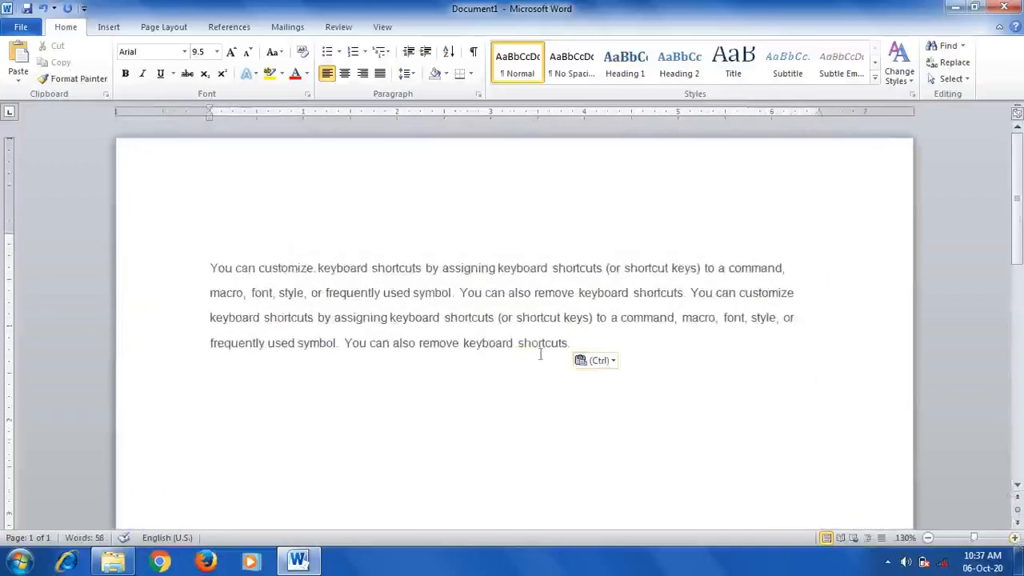
left_click_drag(590, 344, 118, 154)
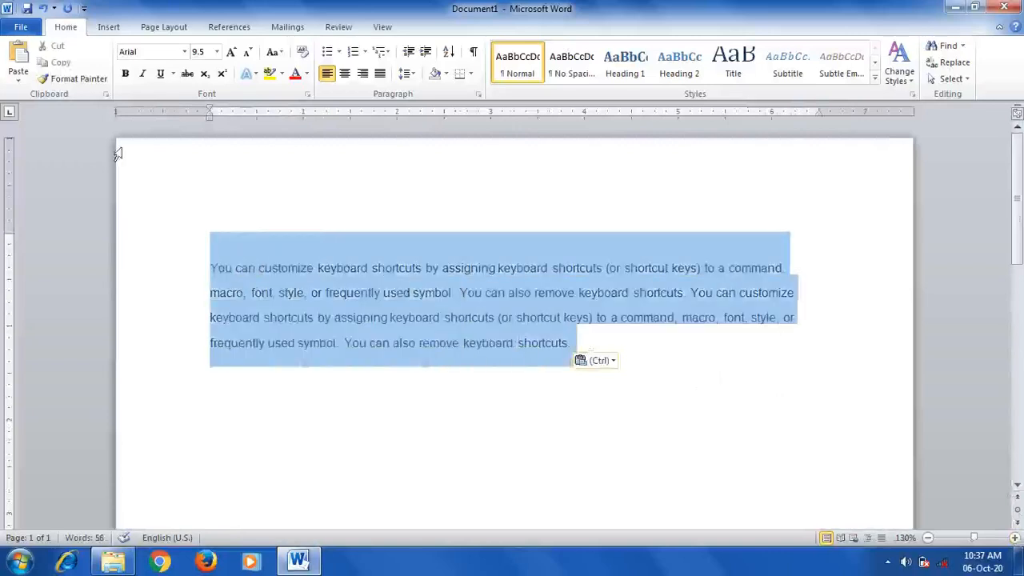
left_click(125, 73)
left_click(714, 349)
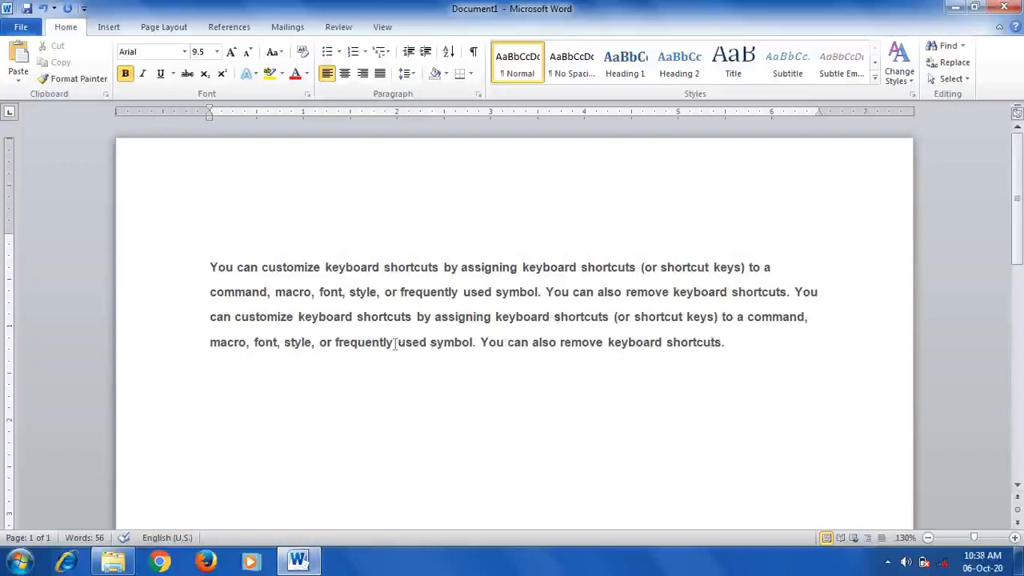
Step: Look up "frequently" from the paragraph's last line in the Thesaurus and replace it with the synonym "commonly"
left_click_drag(394, 342, 336, 342)
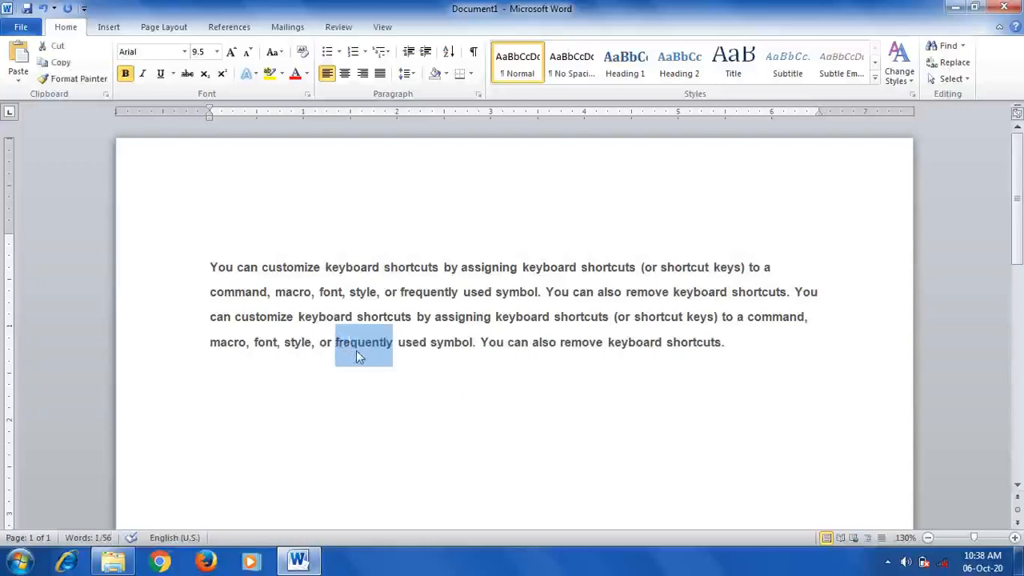
left_click(396, 346)
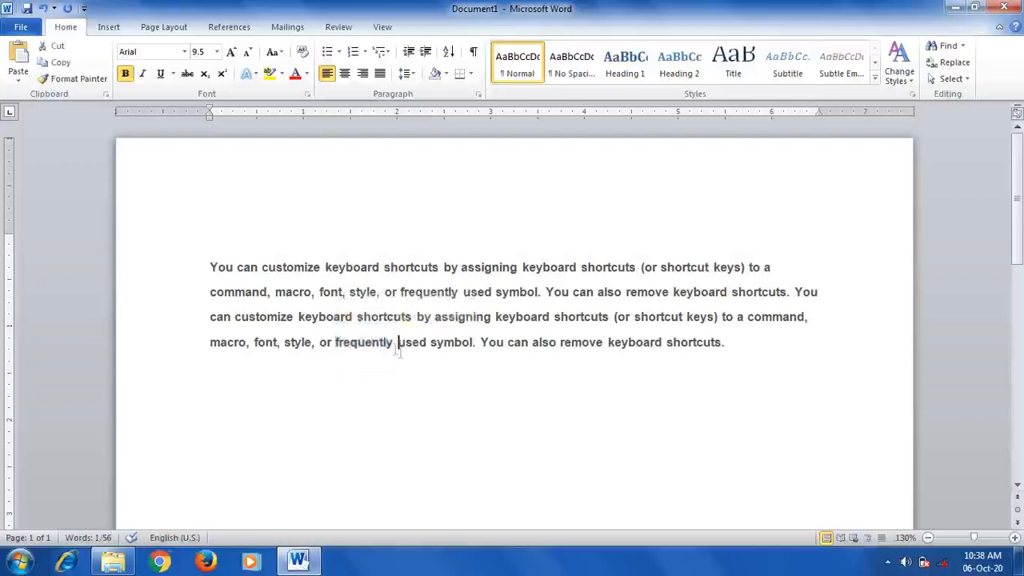
left_click_drag(393, 344, 337, 342)
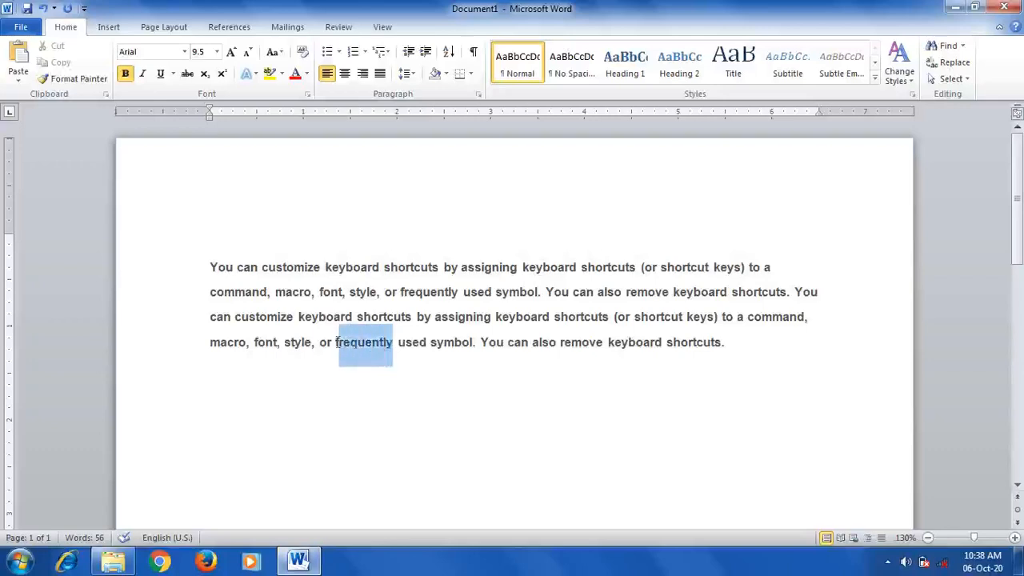
left_click(439, 434)
double_click(359, 344)
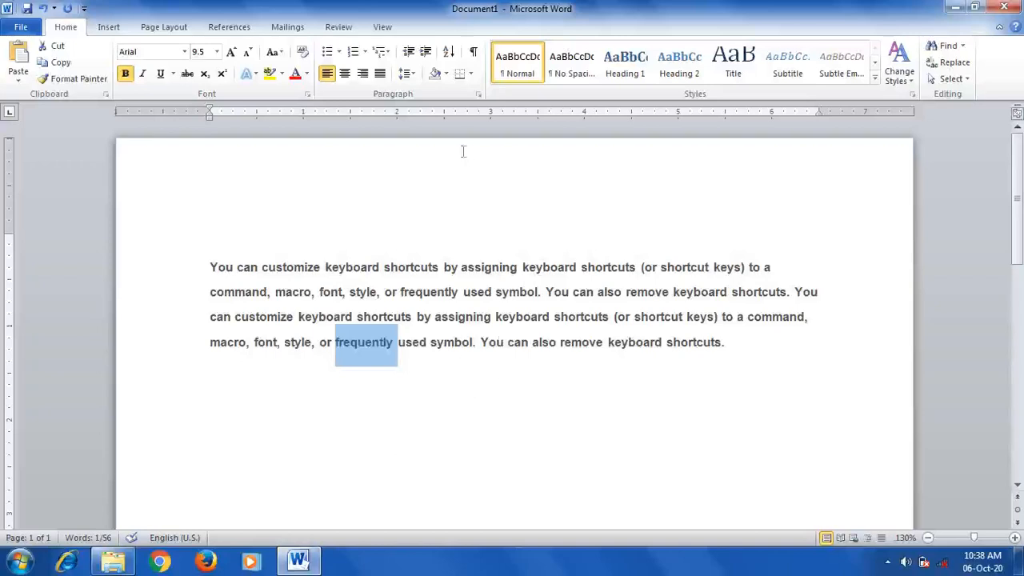
left_click(344, 29)
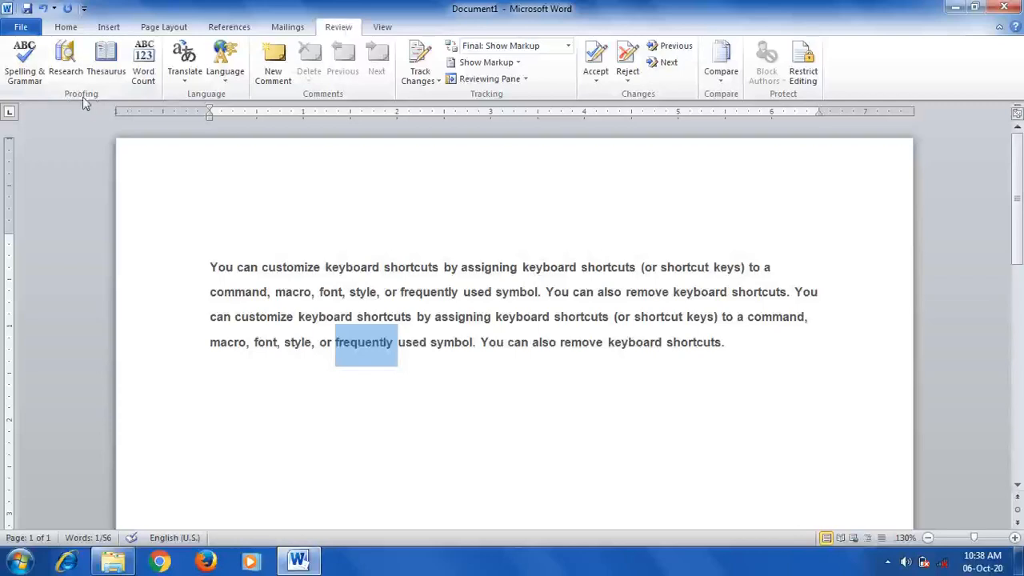
left_click(111, 57)
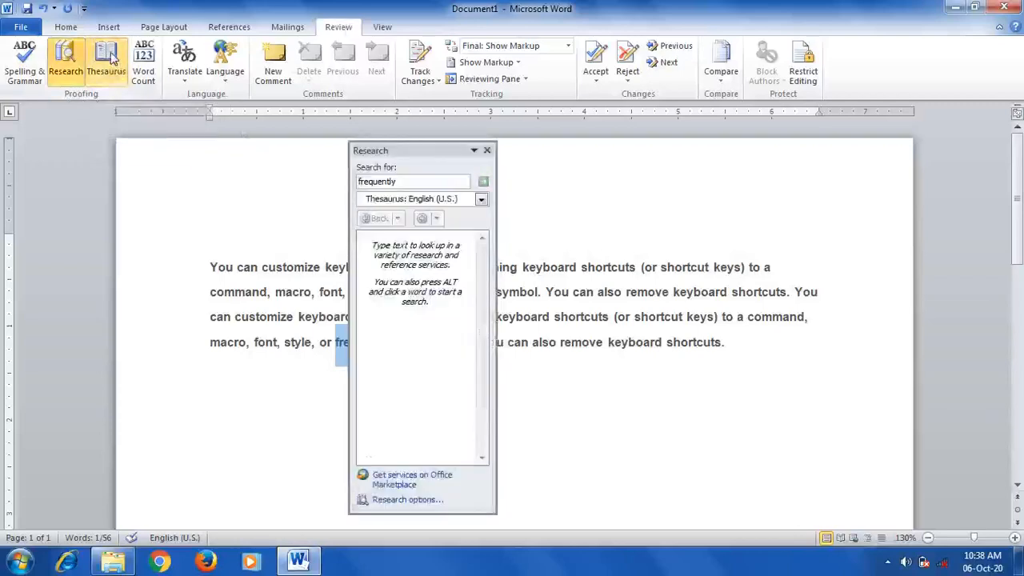
left_click_drag(390, 156, 848, 157)
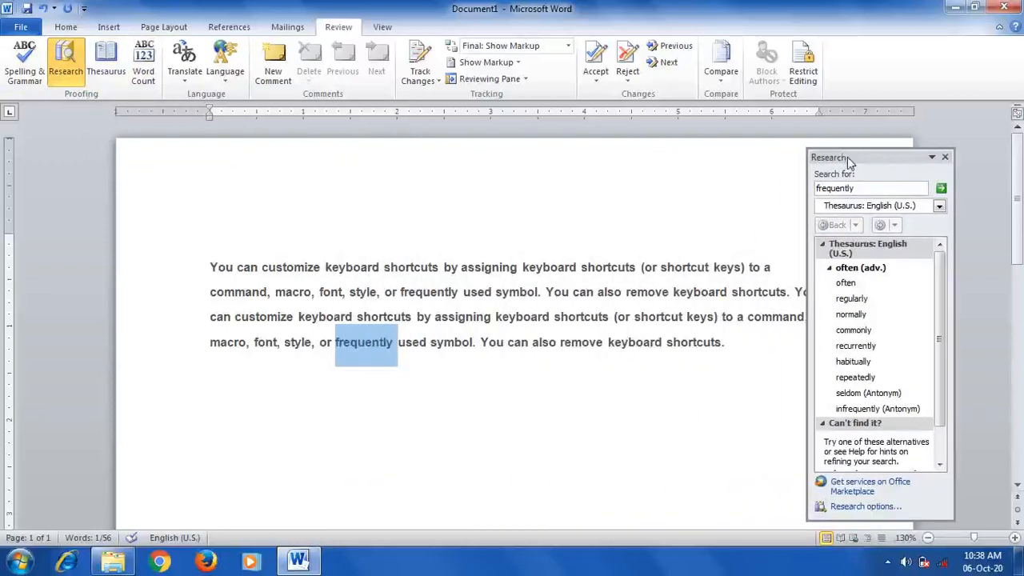
left_click_drag(847, 157, 518, 143)
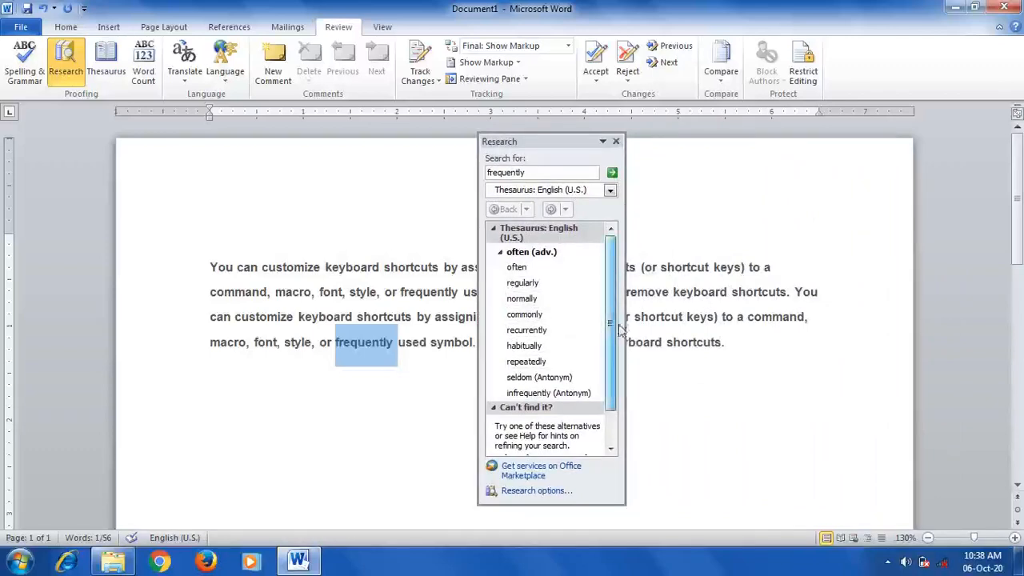
scroll(585, 356, "down", 1)
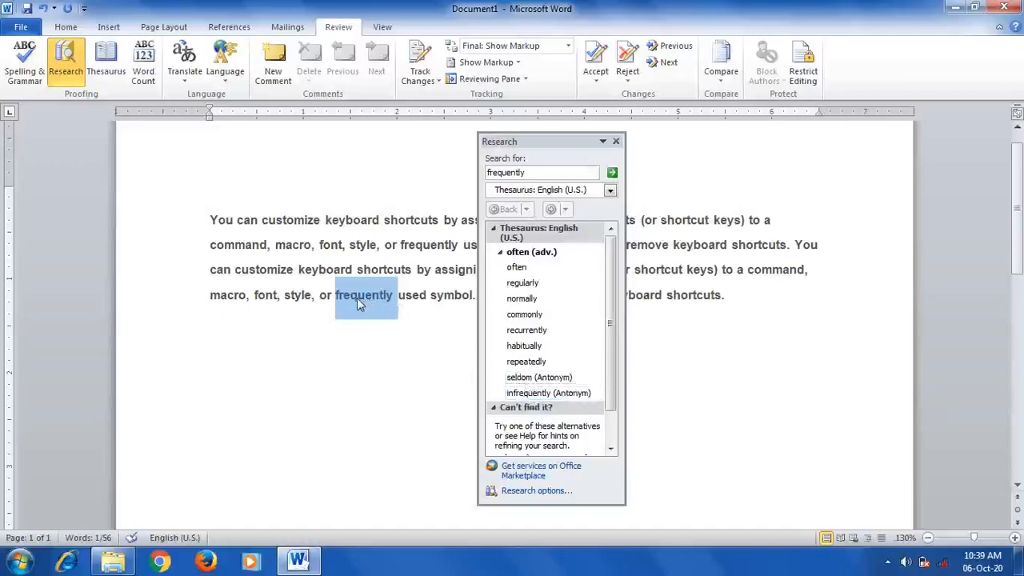
left_click(591, 316)
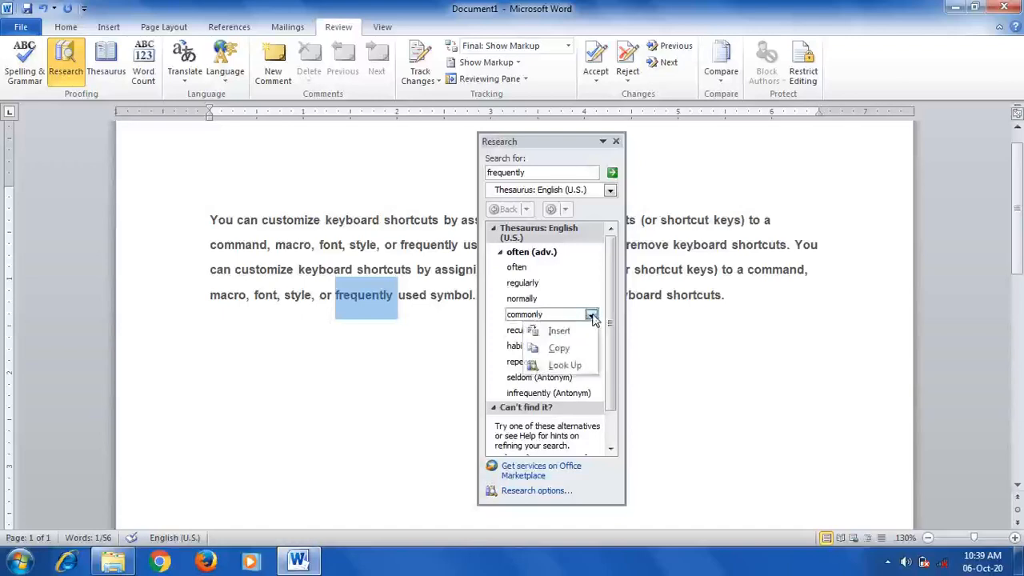
left_click(560, 332)
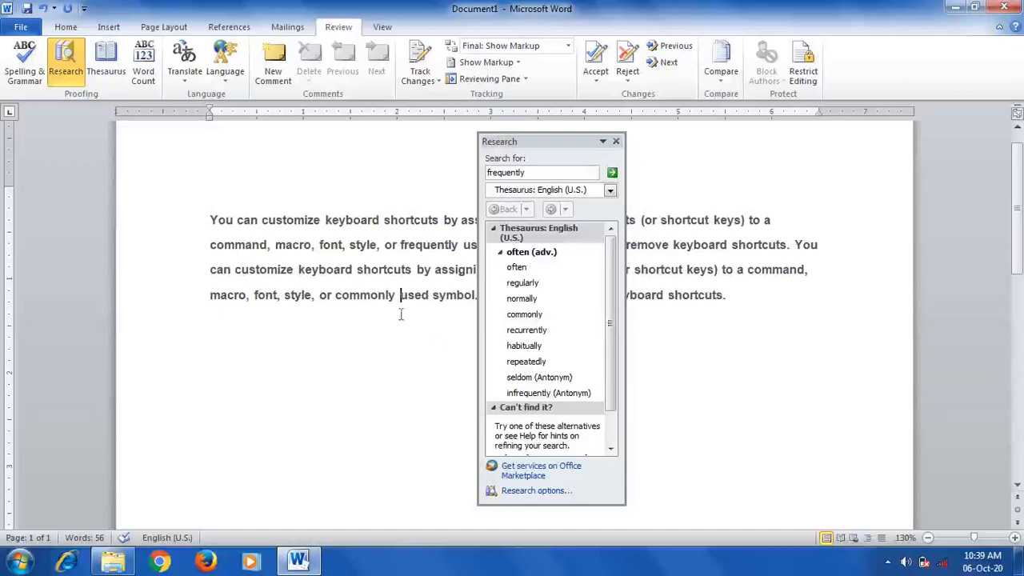
Step: Replace "font" in the last line with "foundation", reached through the Thesaurus entry for its synonym "source"
double_click(274, 296)
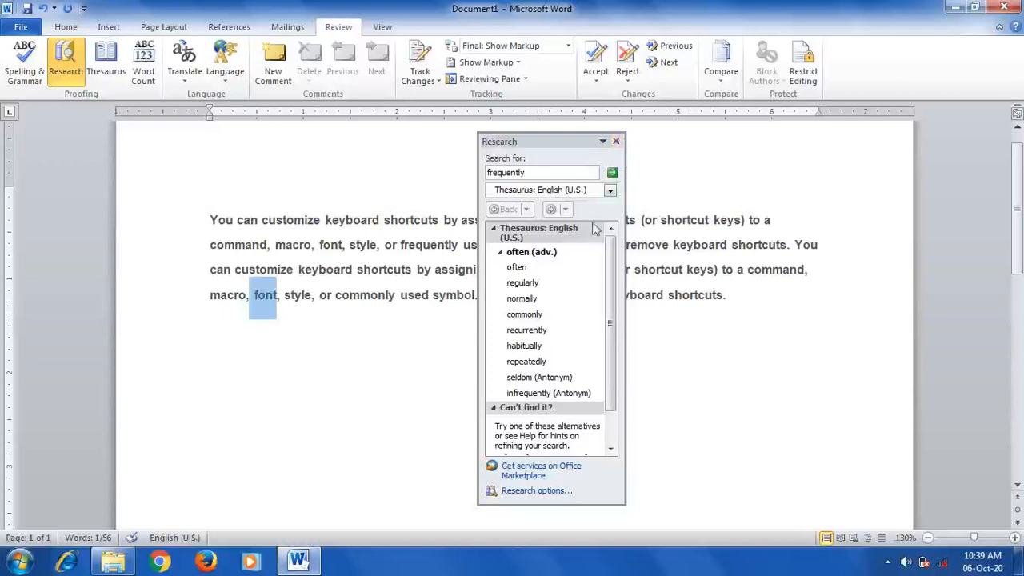
left_click(615, 142)
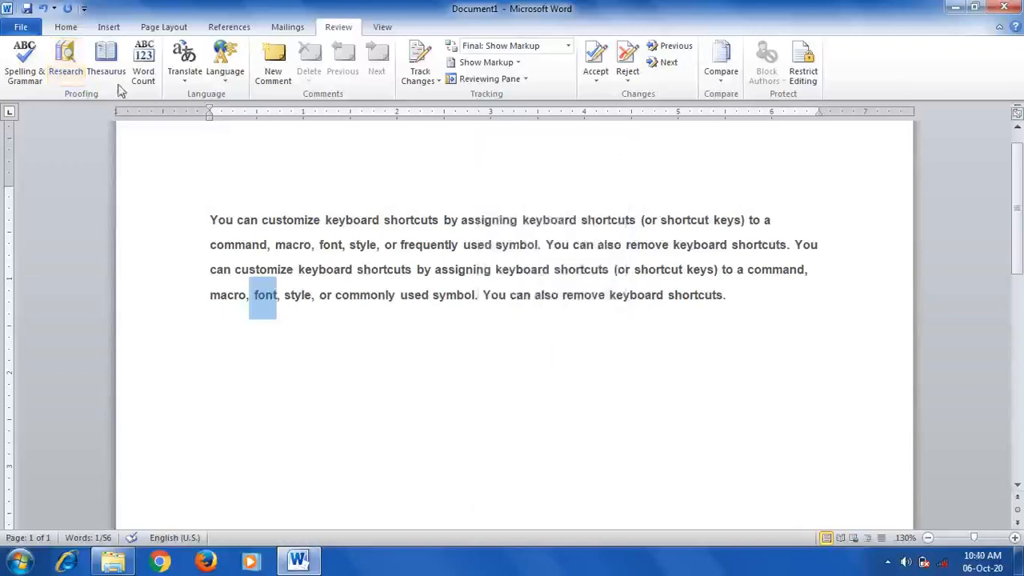
left_click(104, 64)
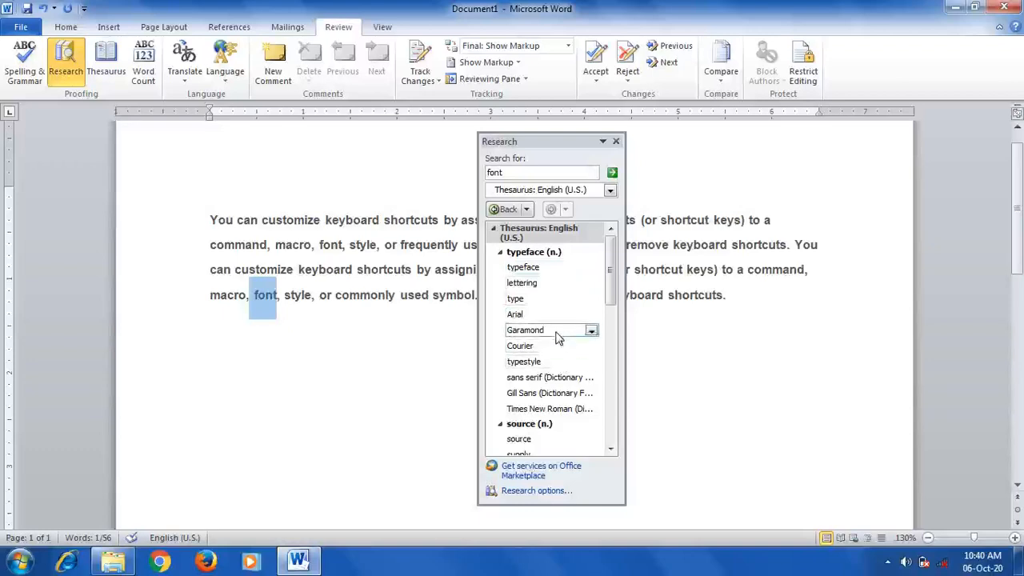
scroll(589, 331, "down", 3)
scroll(614, 306, "up", 4)
mouse_move(614, 306)
left_mouse_down()
mouse_move(606, 369)
mouse_move(622, 440)
mouse_move(612, 364)
mouse_move(621, 319)
left_mouse_up()
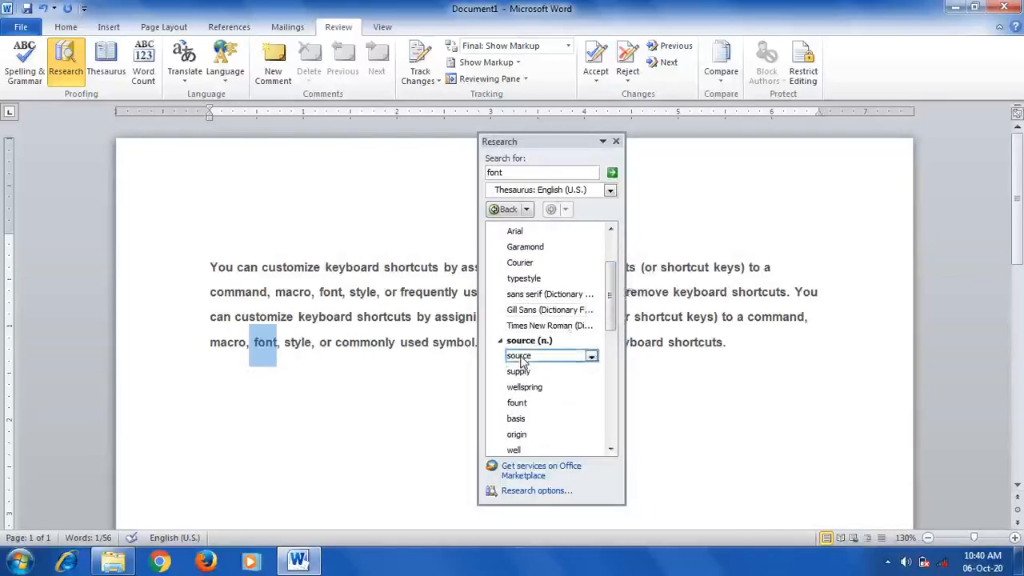
left_click(517, 357)
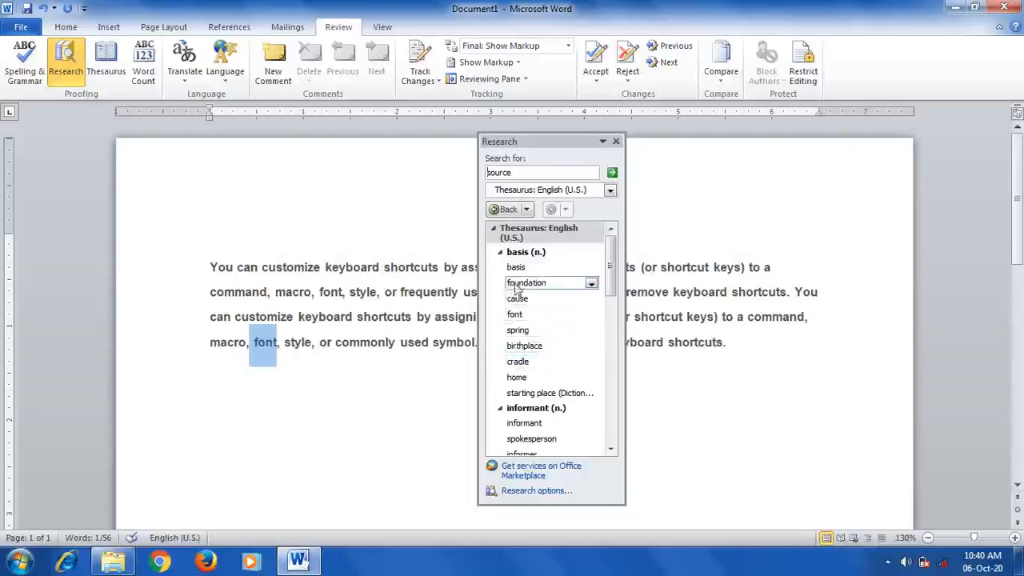
left_click(590, 284)
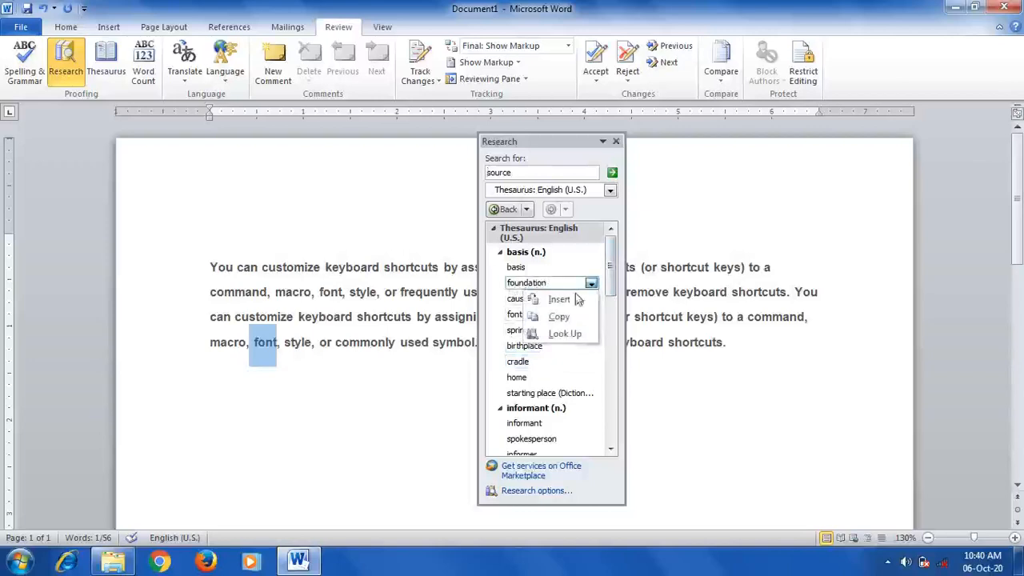
left_click(538, 297)
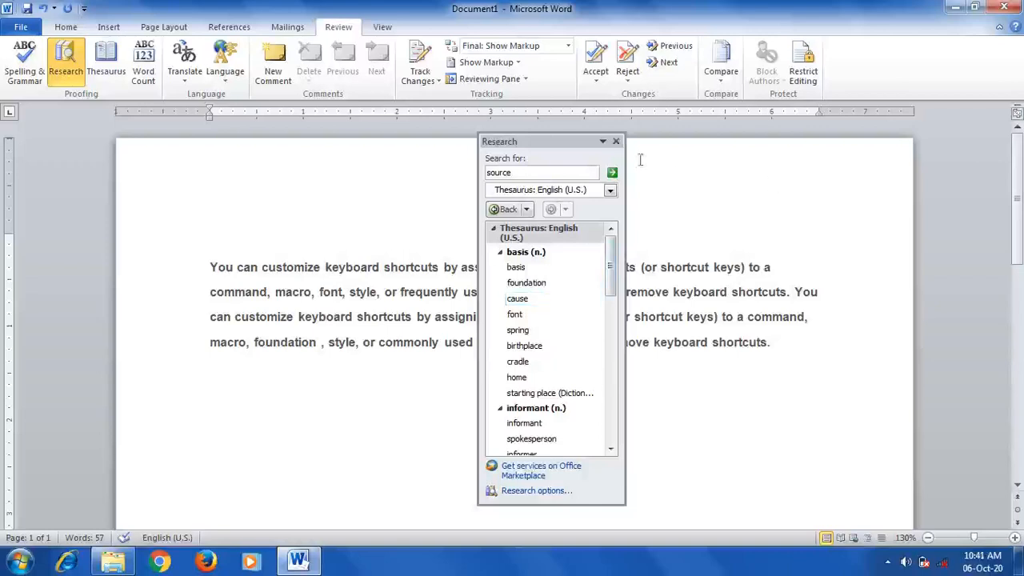
left_click(616, 141)
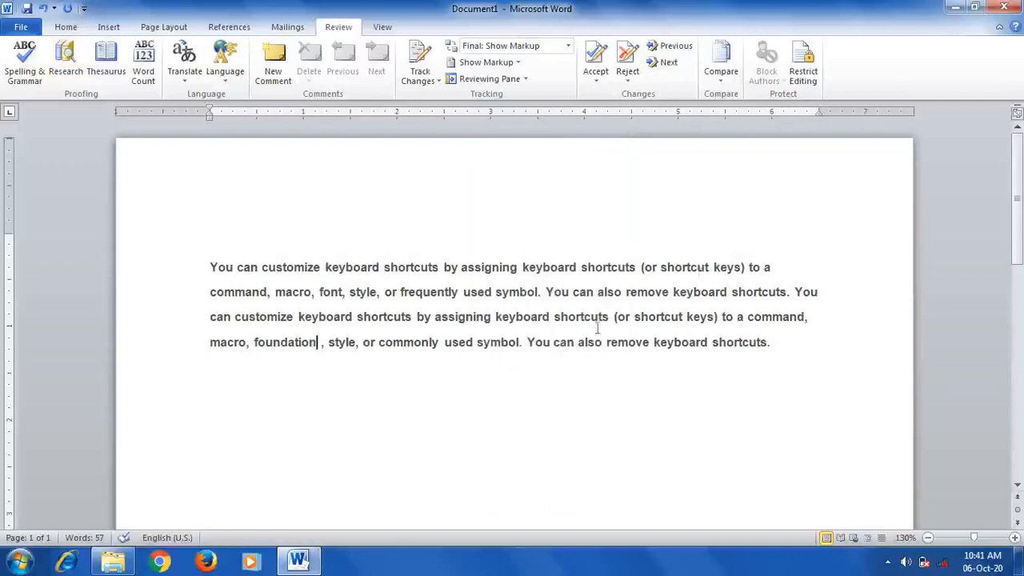
Step: Delete the whole paragraph from the document
left_click_drag(772, 344, 64, 253)
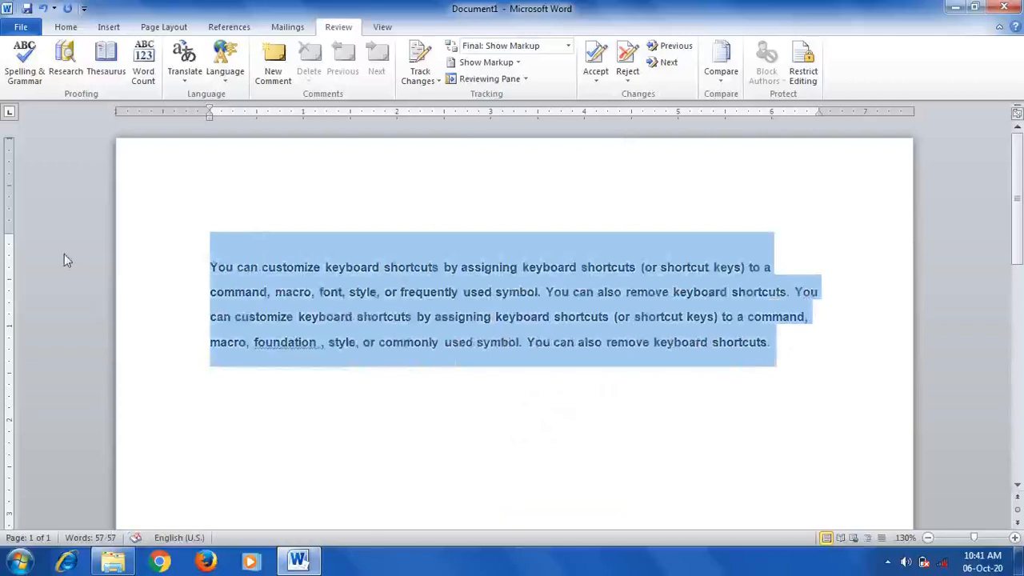
key("Delete")
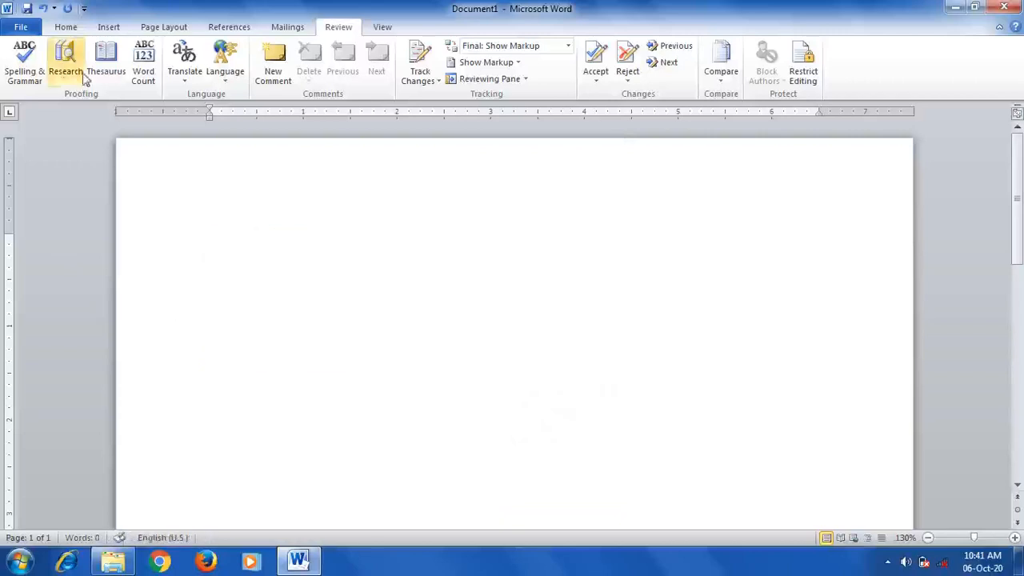
Step: Look up "school" in the English (U.S.) Thesaurus and browse its synonyms through the noun and verb groups
left_click(104, 70)
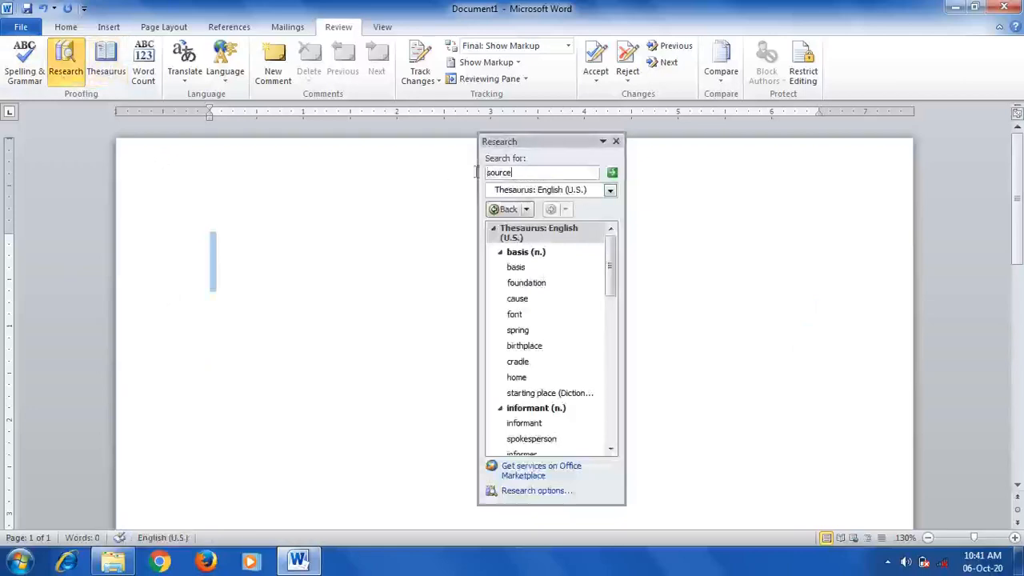
left_click_drag(513, 172, 468, 172)
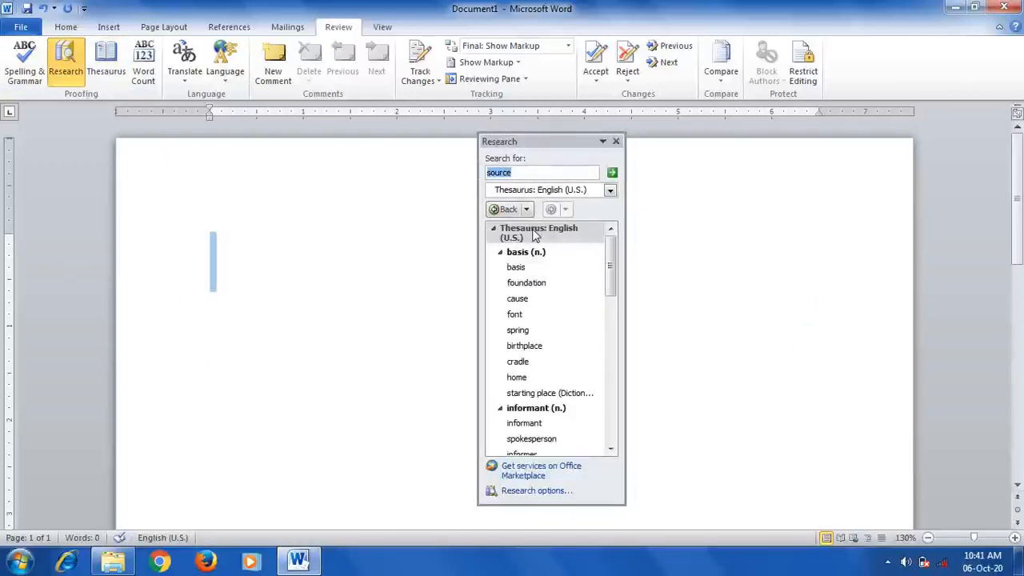
type("school")
left_click(612, 172)
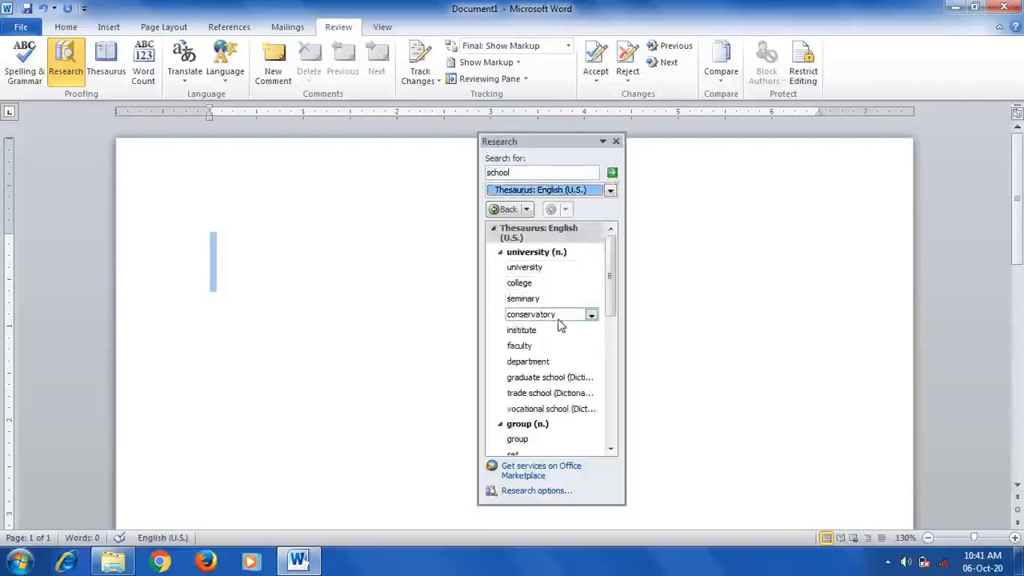
scroll(560, 320, "down", 3)
left_click_drag(609, 309, 596, 207)
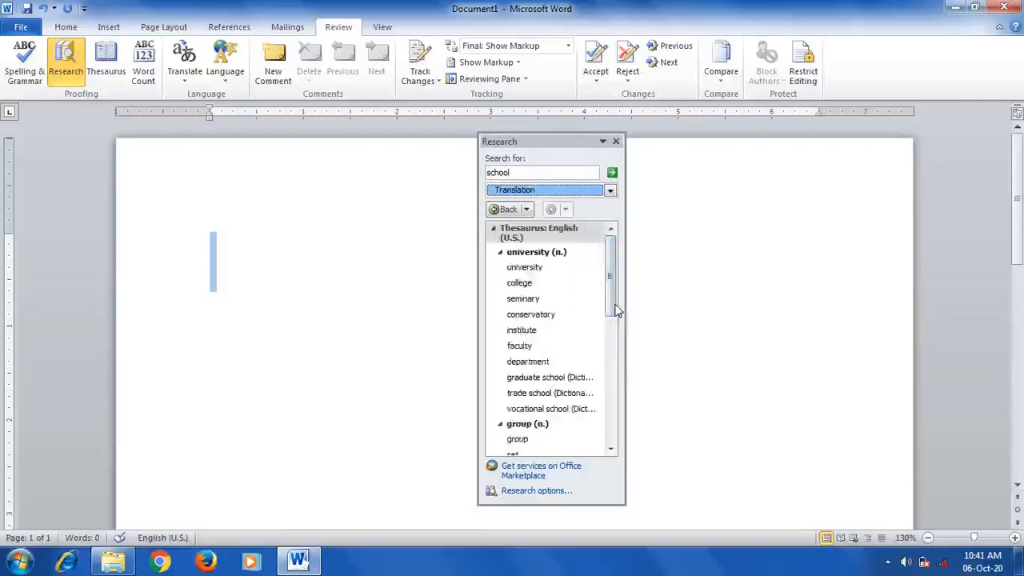
left_click_drag(619, 325, 643, 388)
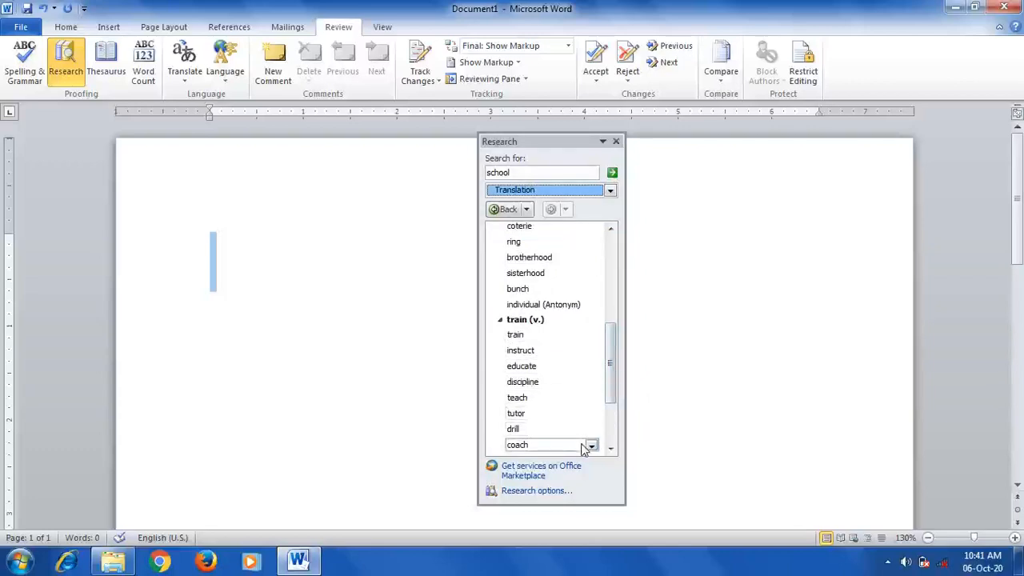
left_click_drag(613, 389, 642, 295)
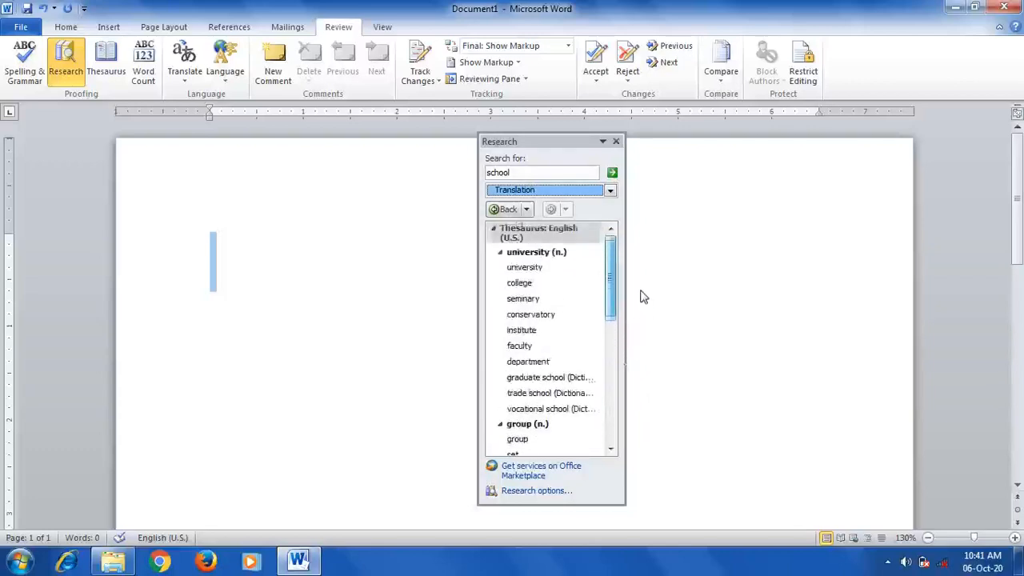
Step: Look up "hospital" with the Translation service from English (U.S.) to French (France) and review the dictionary entry
double_click(519, 172)
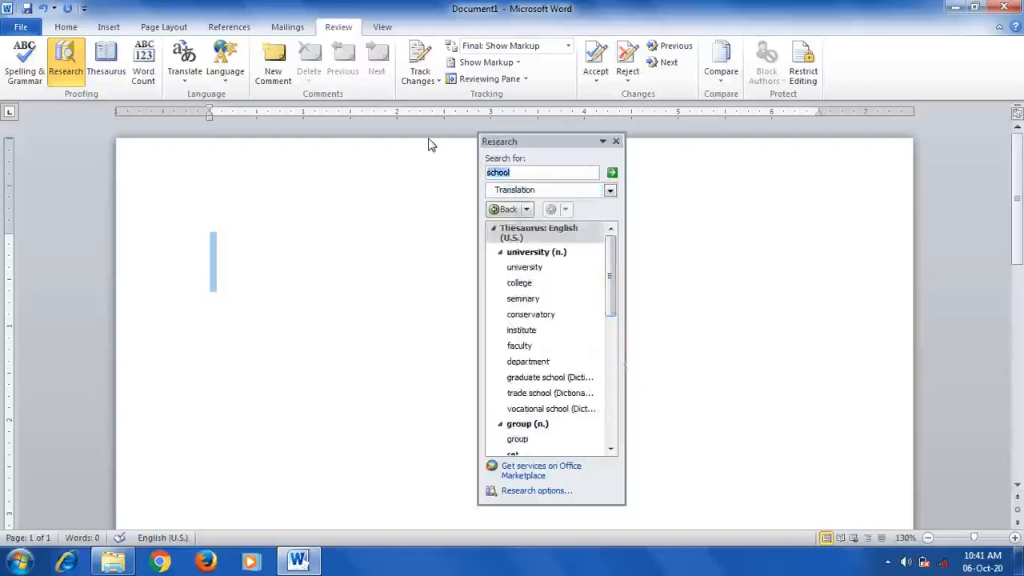
type("ho")
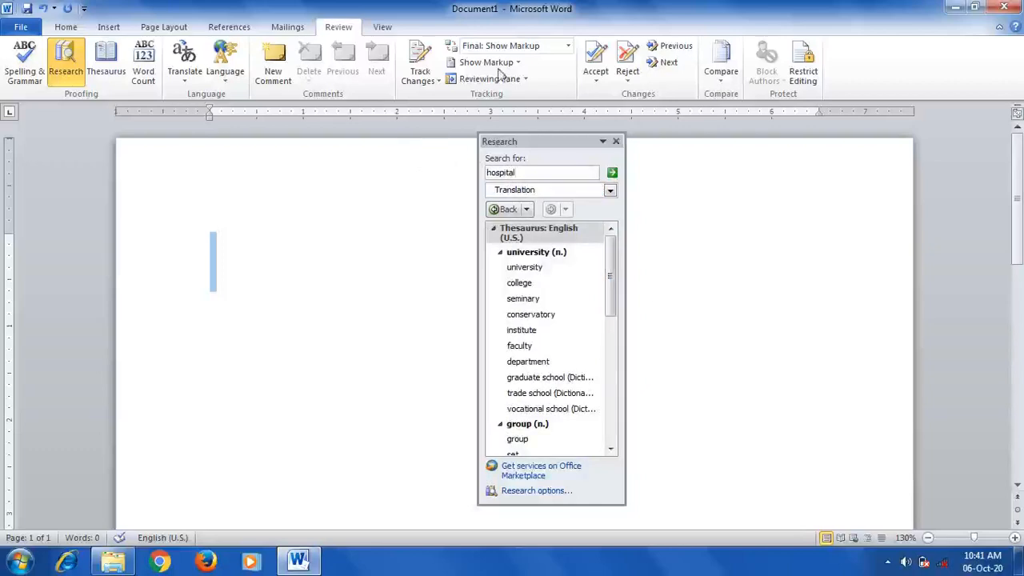
left_click(613, 174)
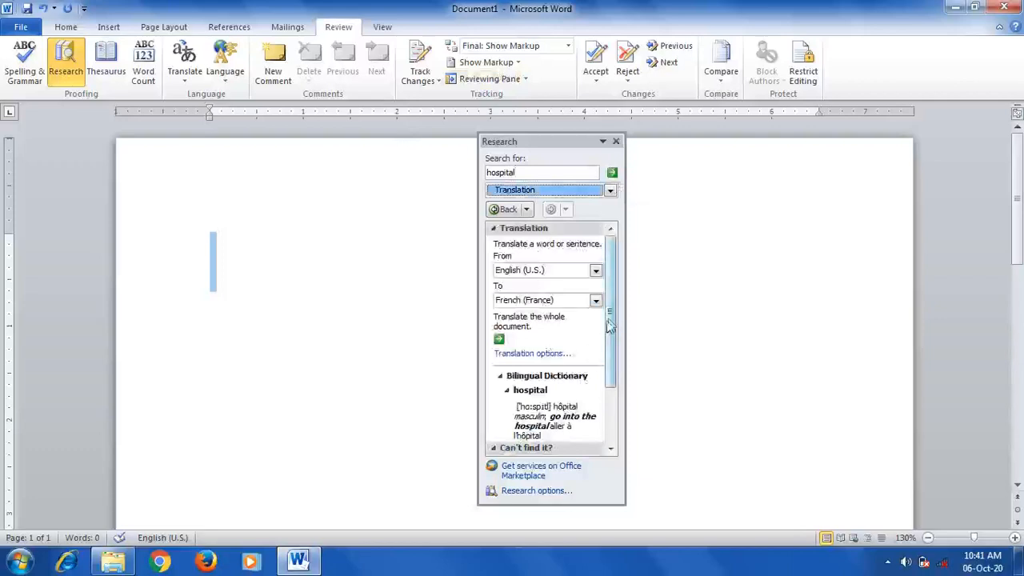
scroll(608, 317, "down", 3)
scroll(608, 305, "up", 2)
left_click_drag(608, 304, 608, 263)
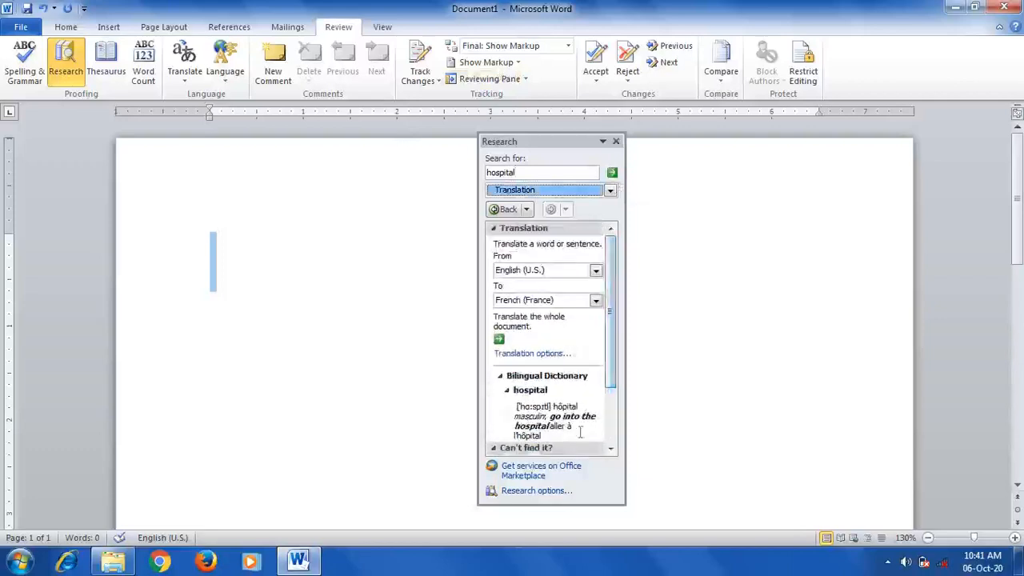
Step: Look up "chikodi" in the English (U.S.) Thesaurus instead of Translation, and close Research after reviewing the suggestions
scroll(560, 342, "up", 3)
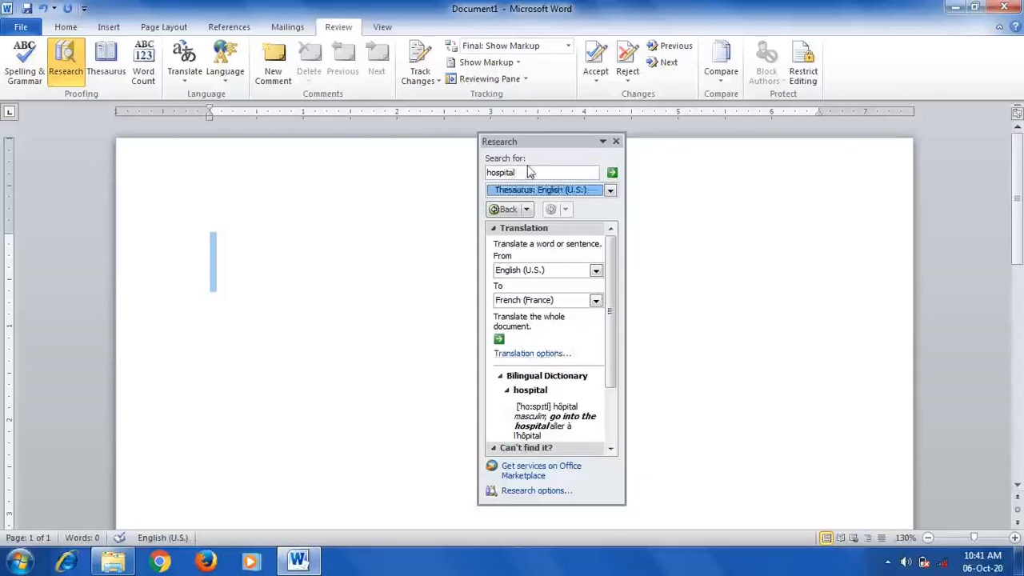
left_click_drag(527, 175, 459, 175)
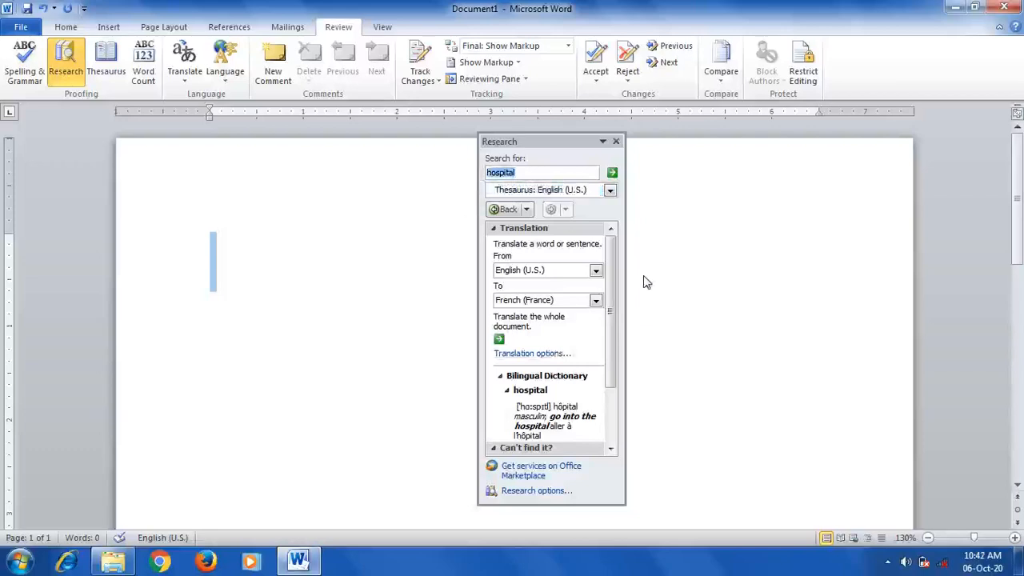
type("ikodi")
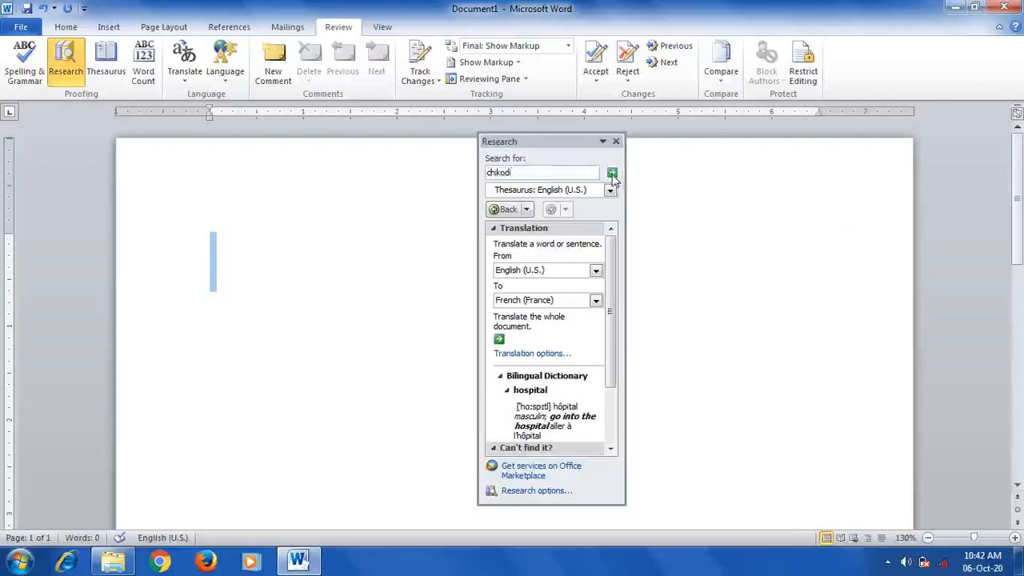
left_click(611, 174)
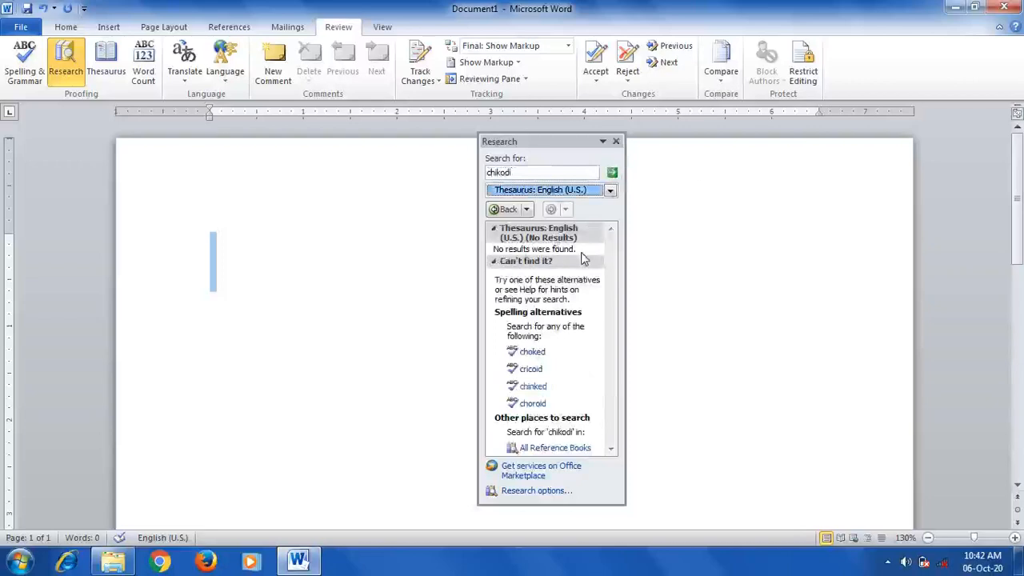
double_click(523, 172)
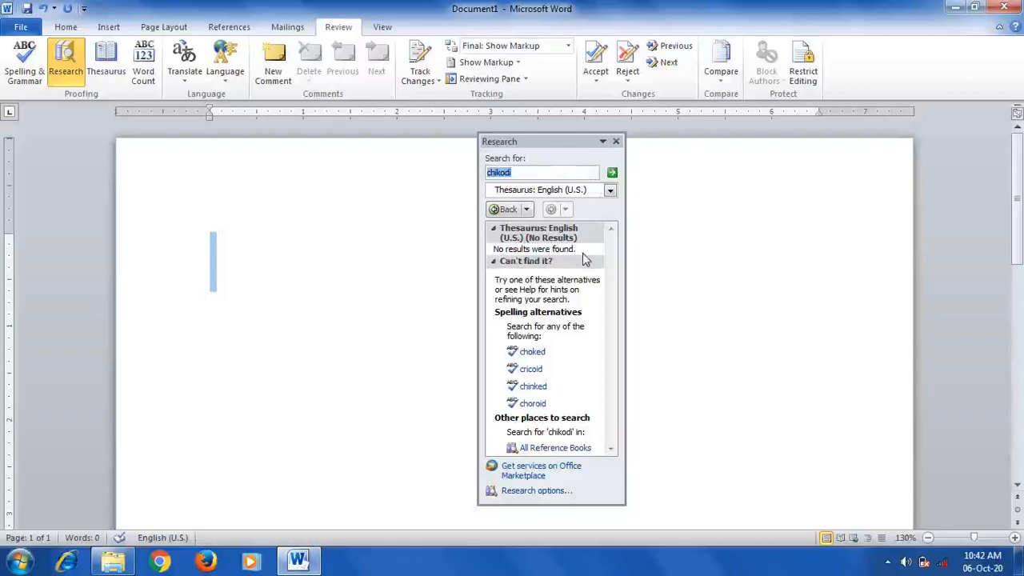
left_click(616, 142)
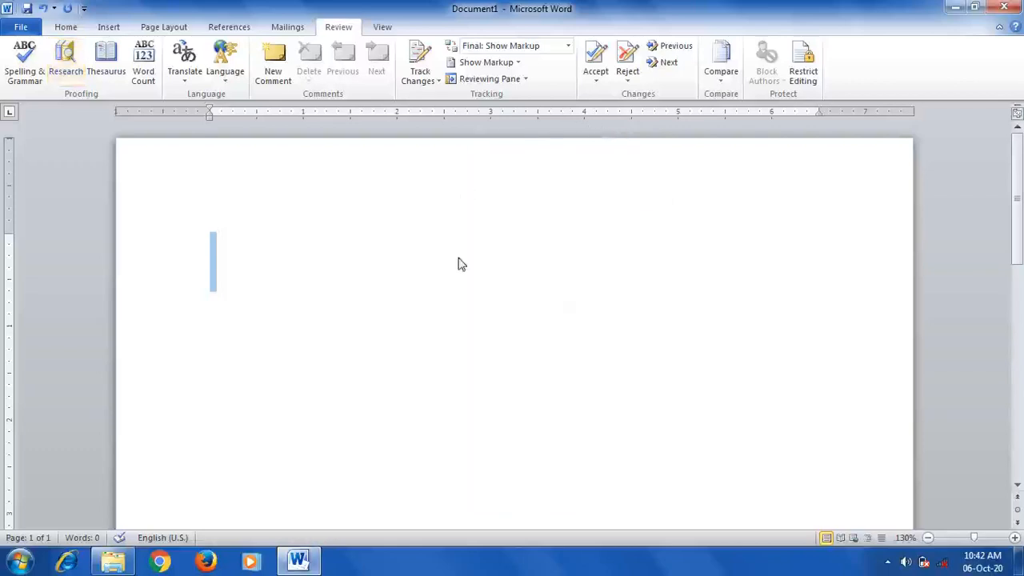